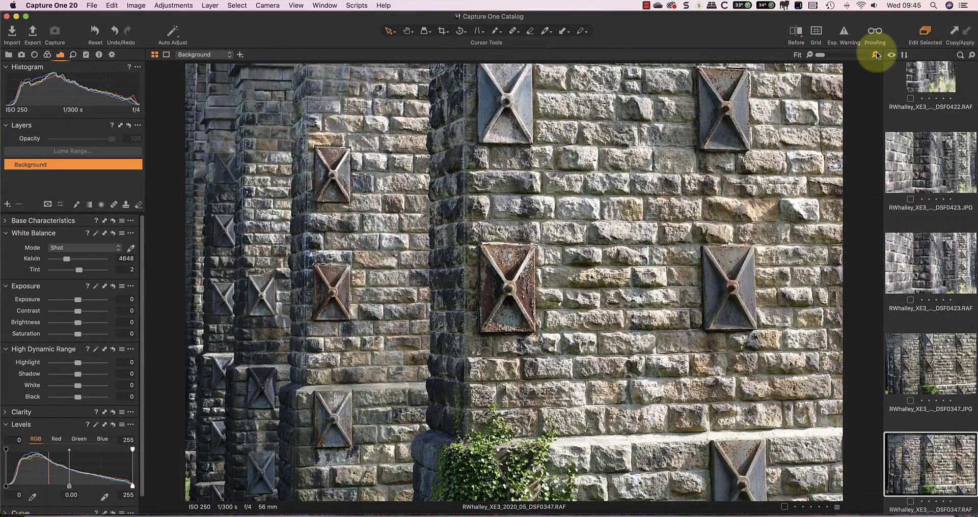
# View the ivy at 100% and paint a first heal spot on the wall, creating Heal Layer 1.
pyautogui.click(874, 54)
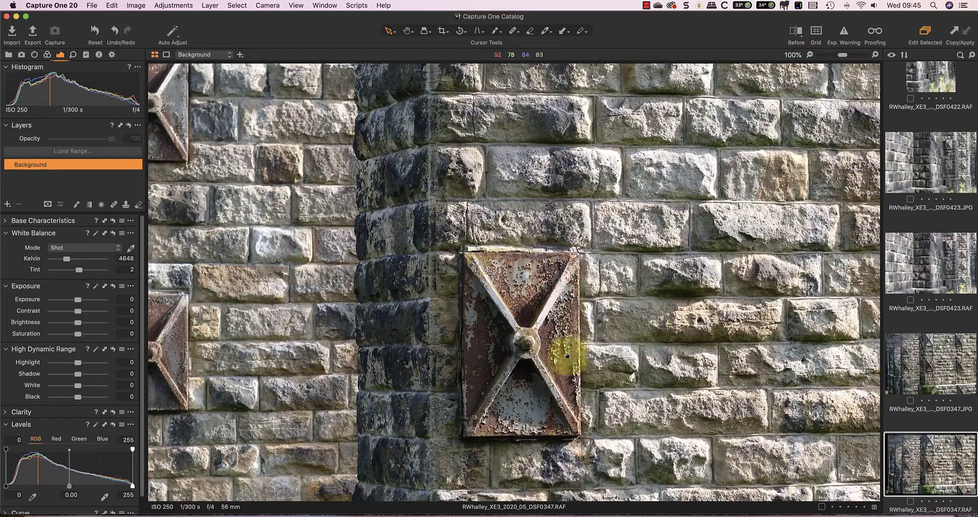
pyautogui.moveTo(565, 357); pyautogui.dragTo(622, 47)
pyautogui.hscroll(3, 631, 305)
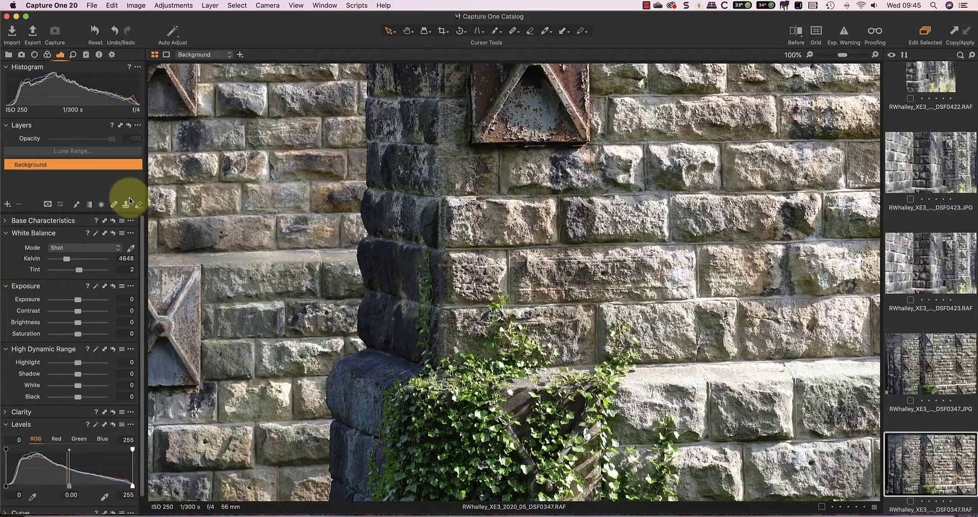
pyautogui.click(114, 205)
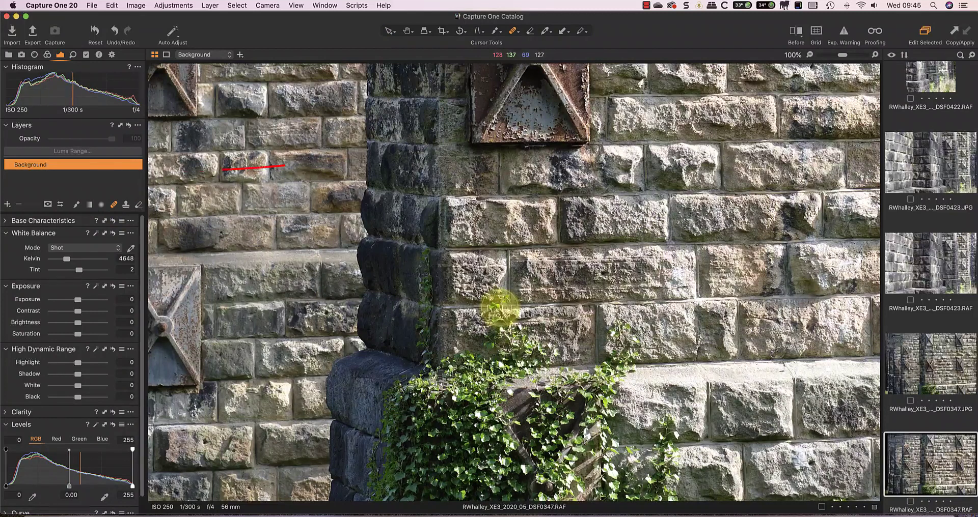
pyautogui.moveTo(495, 306); pyautogui.dragTo(502, 305)
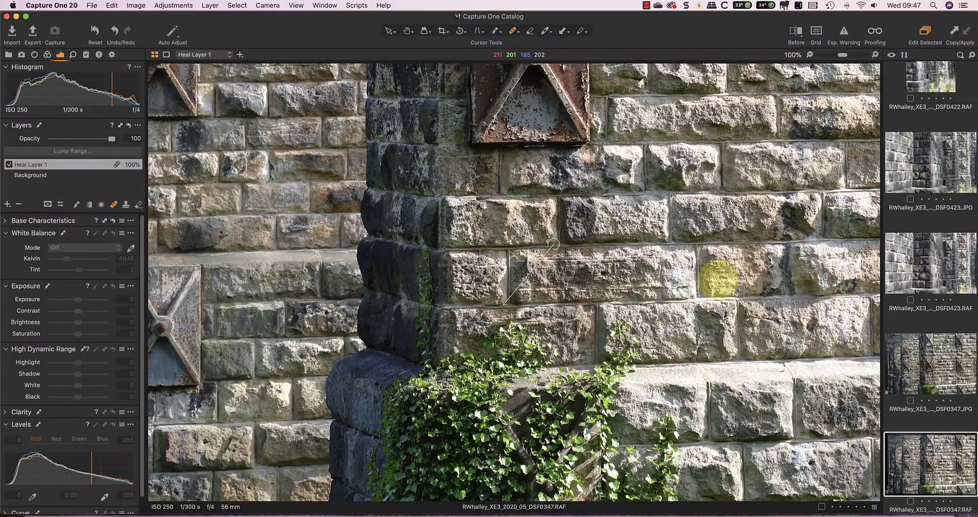
# Clone nearby clean stone over the small ivy sprig on a new Clone Layer 1.
pyautogui.click(127, 205)
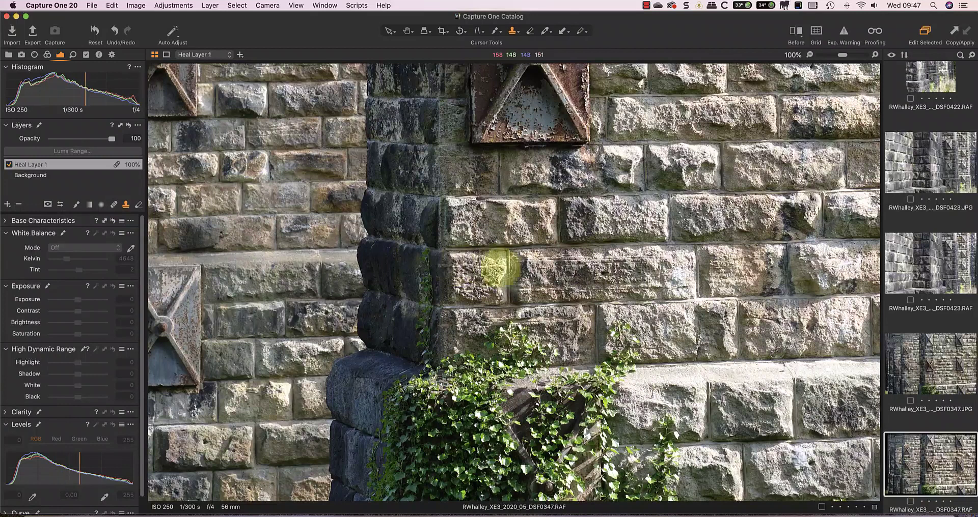
pyautogui.click(630, 333)
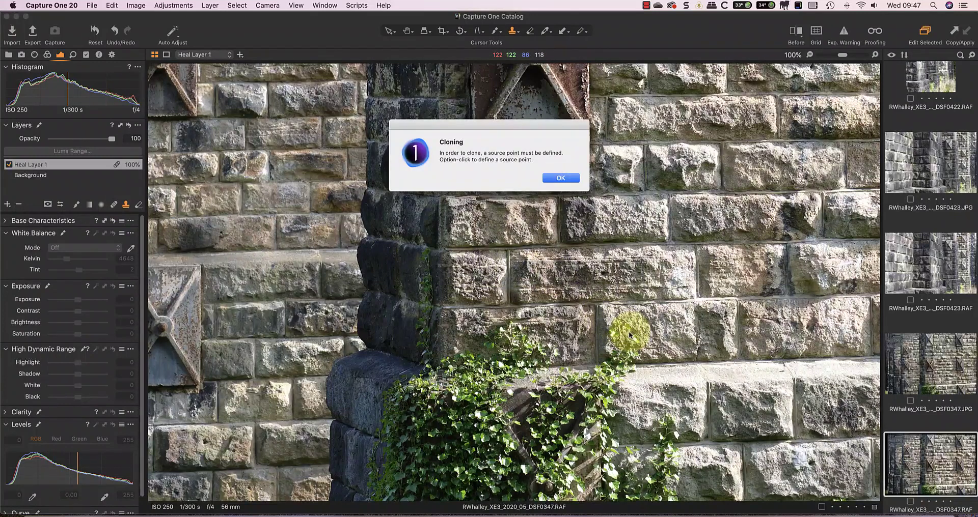
pyautogui.click(565, 177)
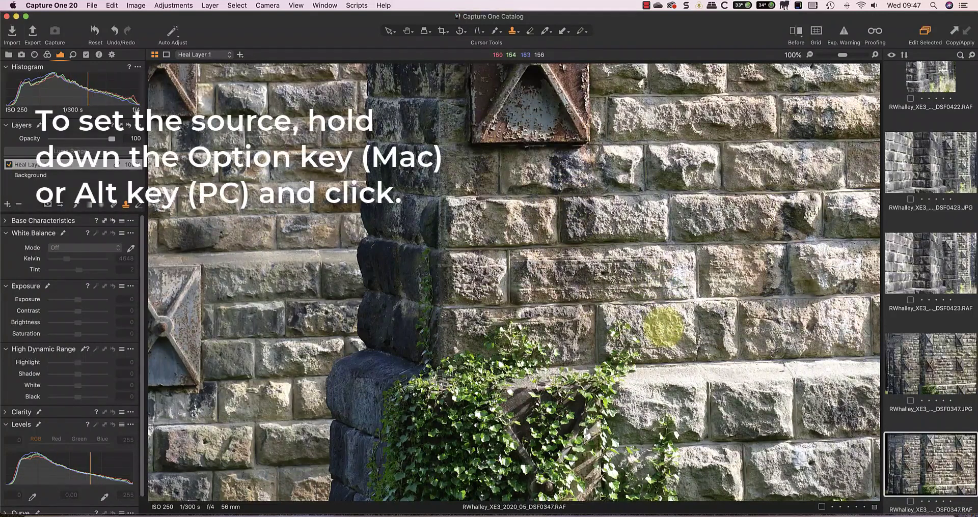
pyautogui.keyDown('alt'); pyautogui.click(658, 330); pyautogui.keyUp('alt')
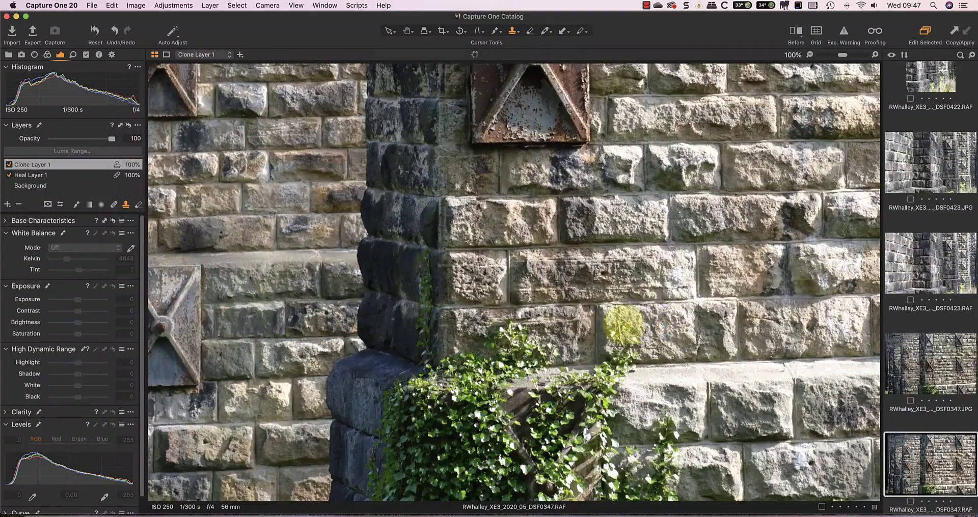
pyautogui.click(621, 329)
pyautogui.moveTo(622, 327); pyautogui.dragTo(622, 346)
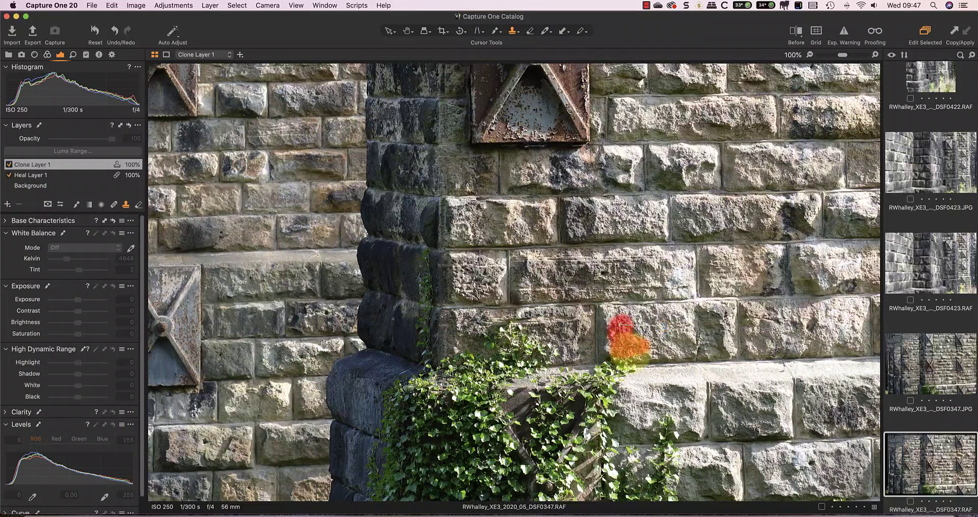
pyautogui.moveTo(622, 346); pyautogui.dragTo(624, 343)
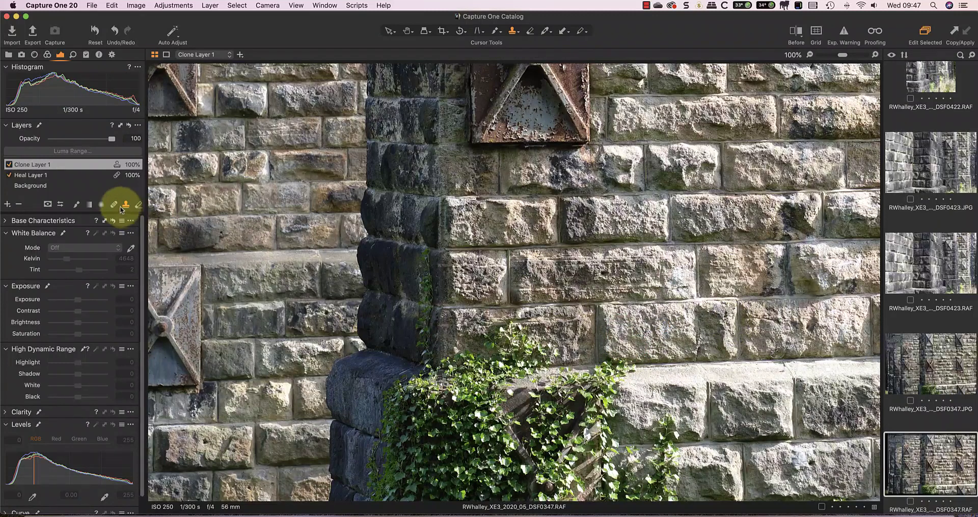
# Heal the stone joint beside the pier, resample from better stone, then add Heal Layer 2.
pyautogui.click(115, 207)
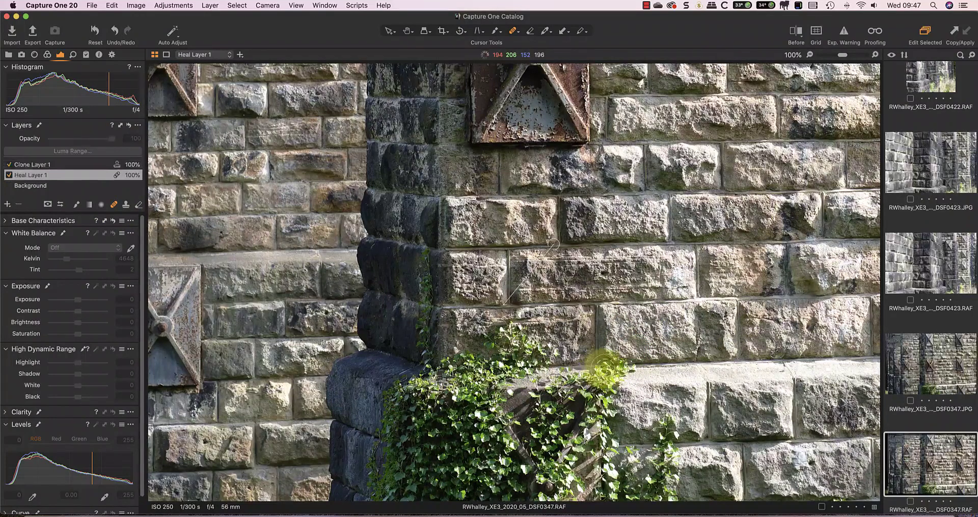
pyautogui.moveTo(645, 369); pyautogui.dragTo(614, 363)
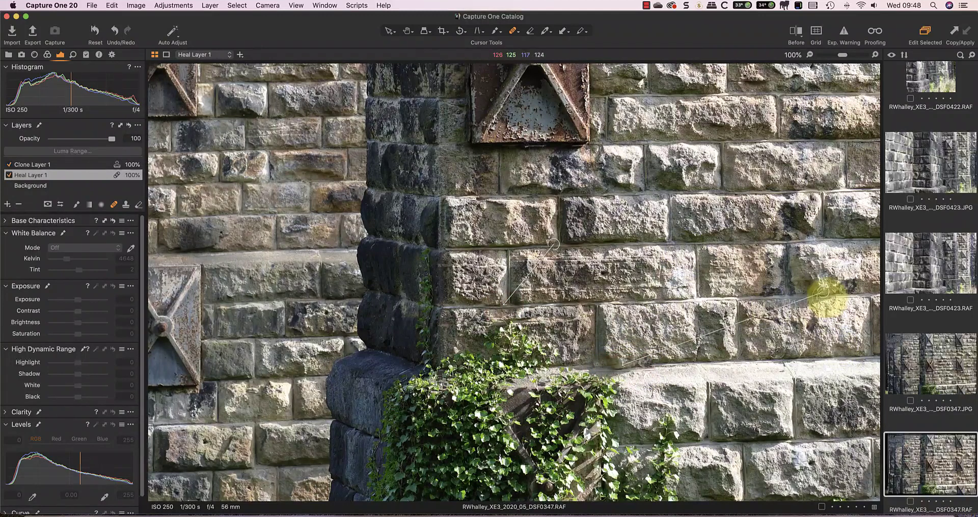
pyautogui.moveTo(823, 292); pyautogui.dragTo(826, 360)
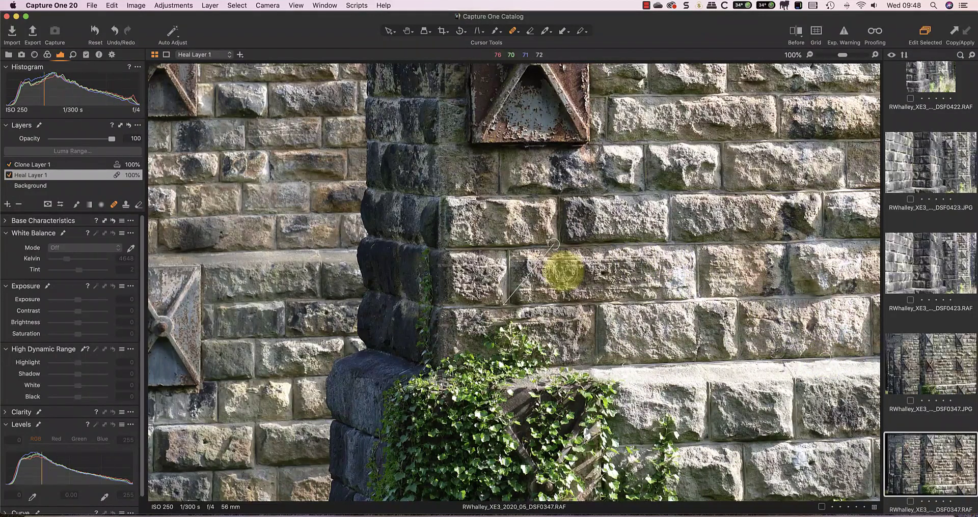
pyautogui.click(7, 205)
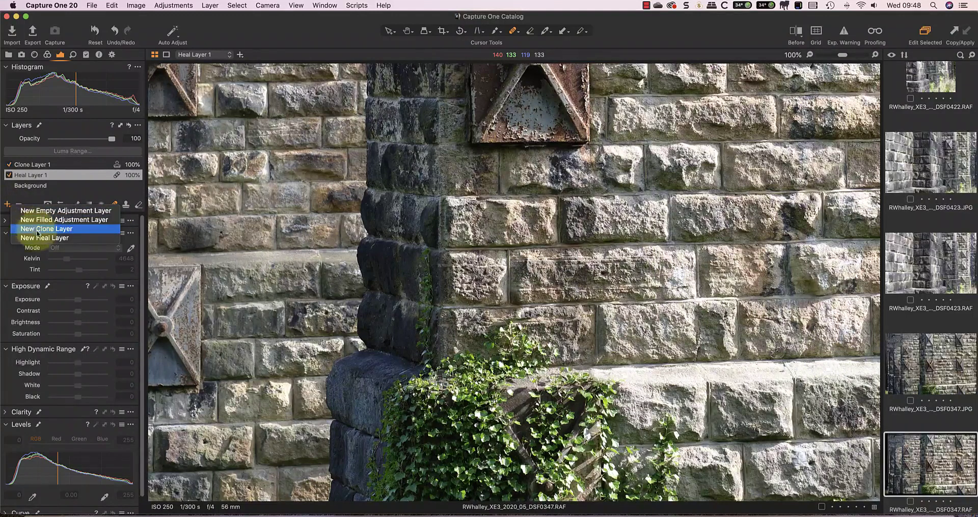
pyautogui.click(44, 238)
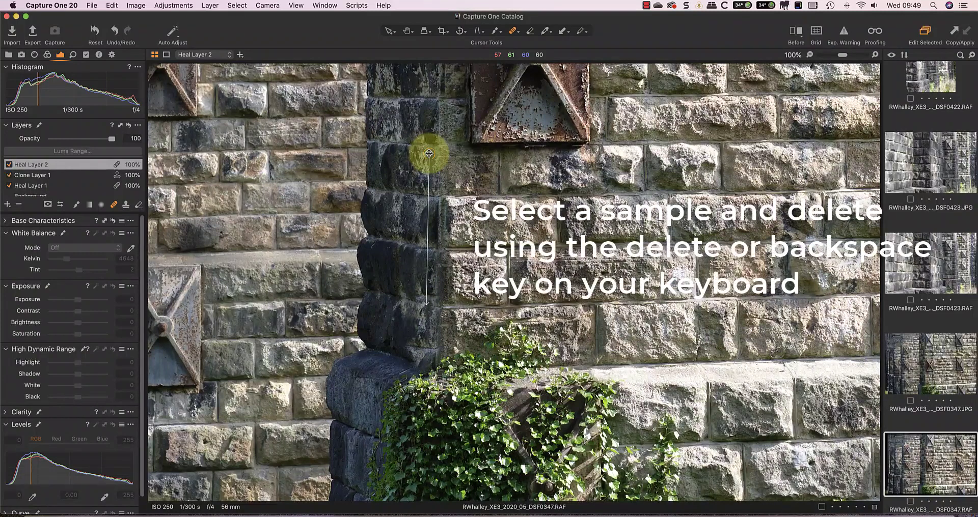
# Delete the unwanted heal sample and review the heal brush mask display options.
pyautogui.press('BackSpace')
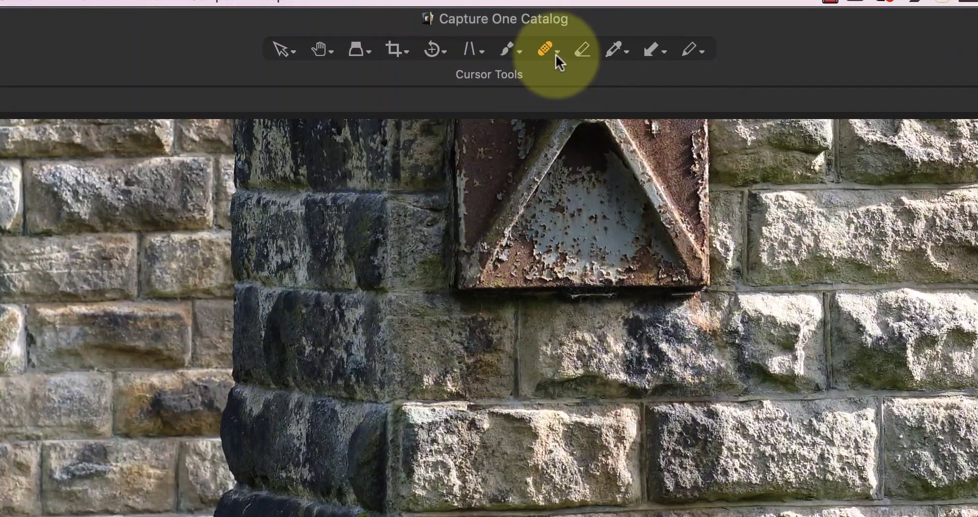
pyautogui.click(556, 55)
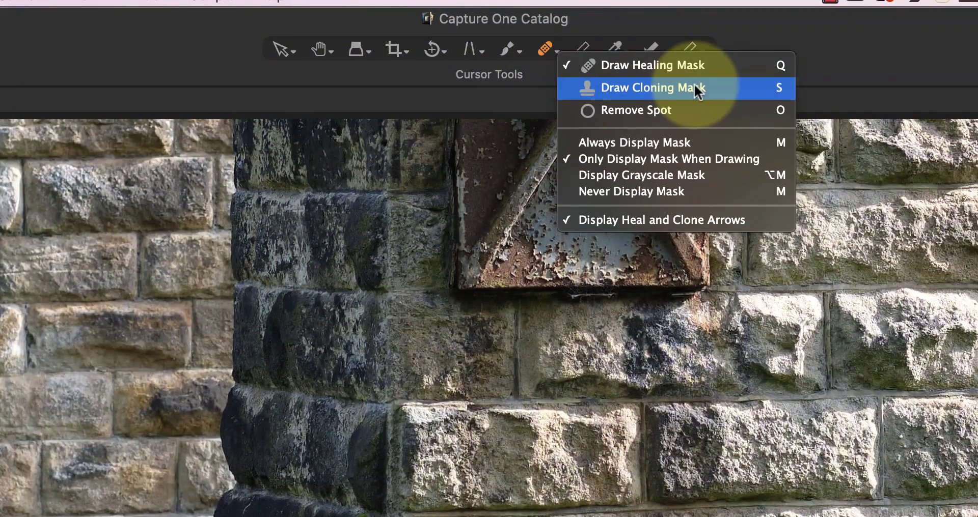
pyautogui.click(211, 37)
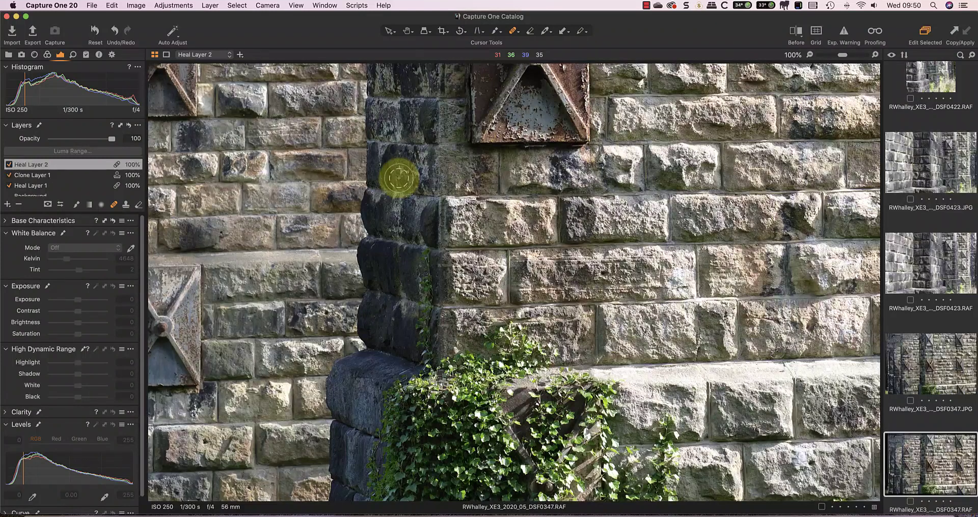
# On Heal Layer 1, heal the ivy stems up and down the pier corner from clean stone.
pyautogui.click(32, 186)
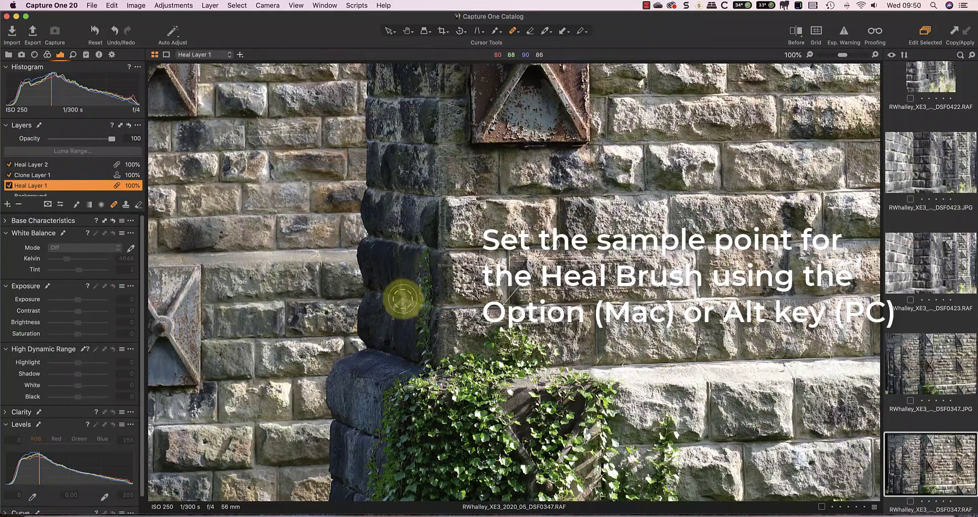
pyautogui.keyDown('alt'); pyautogui.click(403, 301); pyautogui.keyUp('alt')
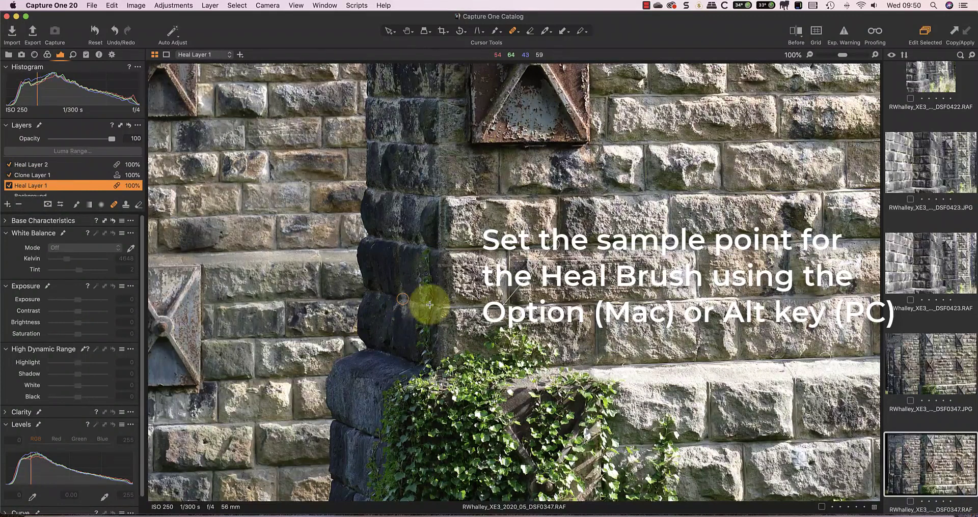
pyautogui.click(421, 303)
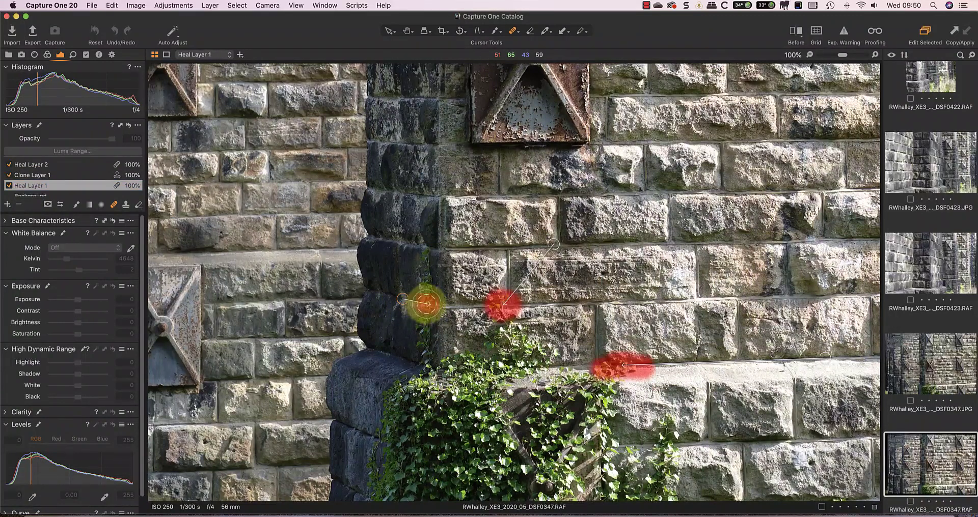
pyautogui.moveTo(424, 281); pyautogui.dragTo(424, 257)
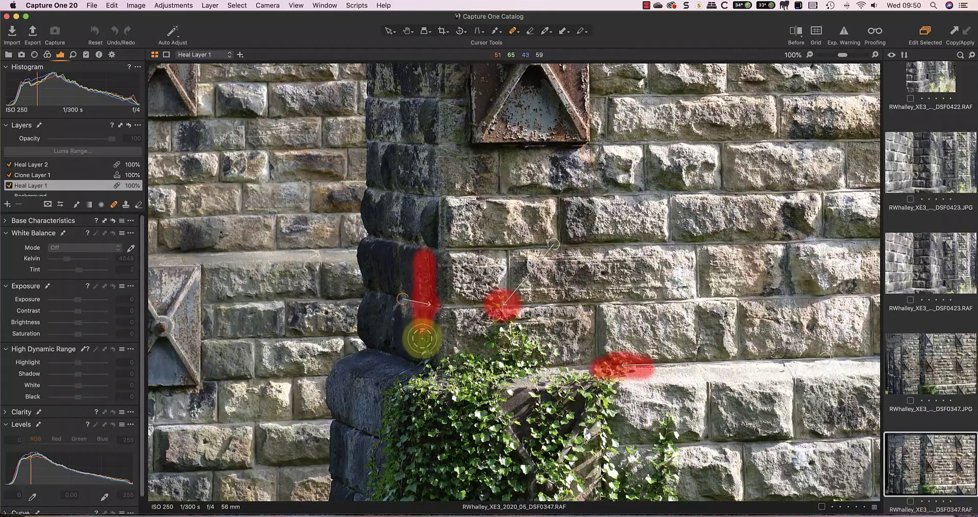
pyautogui.moveTo(421, 340); pyautogui.dragTo(429, 328)
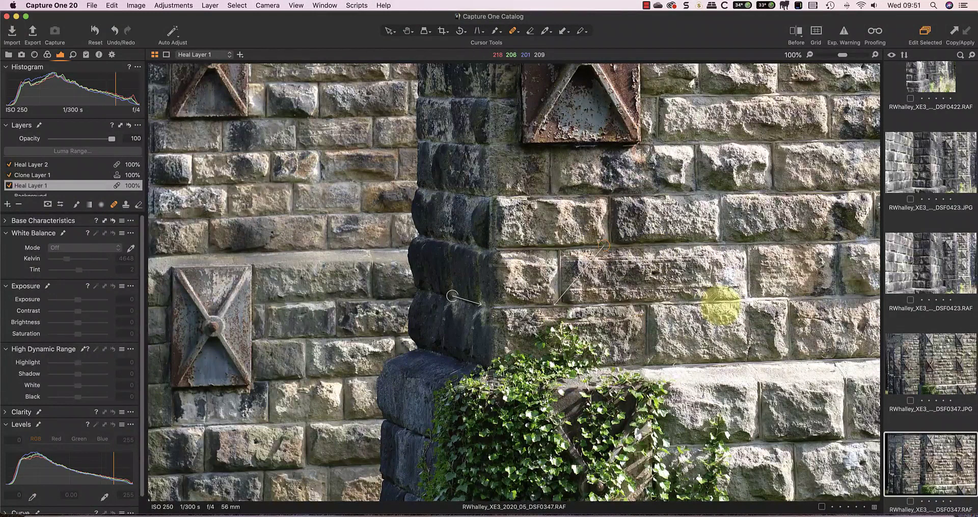
# With masks shown, heal three remaining ivy spots on the stones right of the pier.
pyautogui.press('m')
pyautogui.click(710, 298)
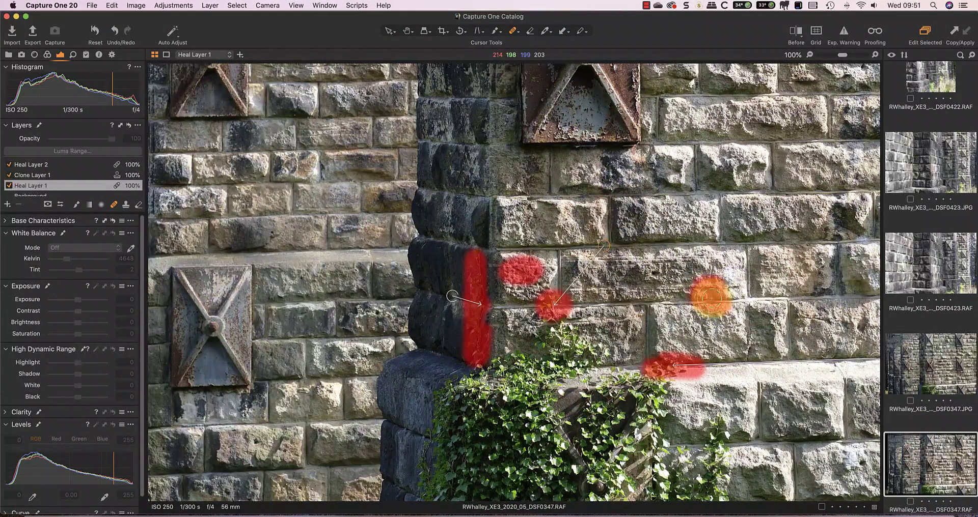
pyautogui.click(683, 222)
pyautogui.click(574, 206)
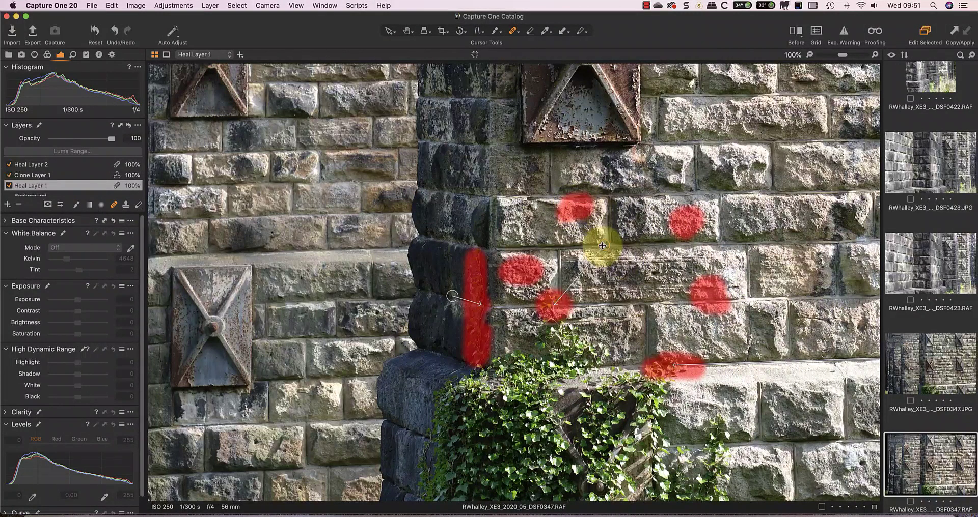
# Toggle the heal masks to check the result and bring up the before-view comparison options.
pyautogui.press('m')
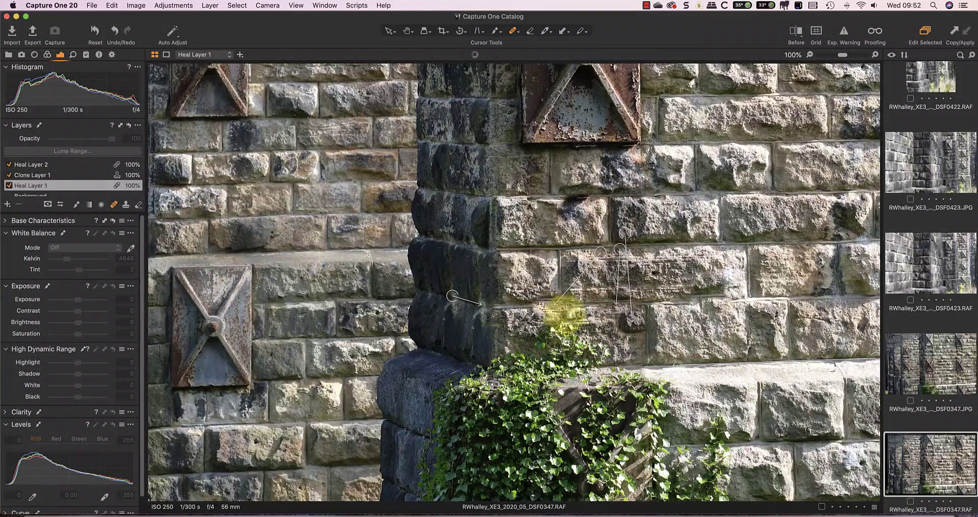
pyautogui.press('m')
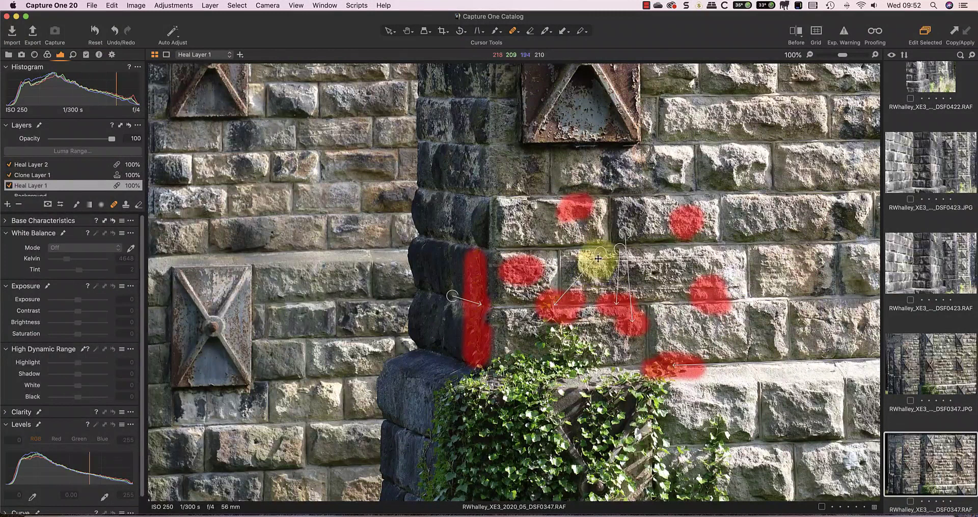
pyautogui.press('m')
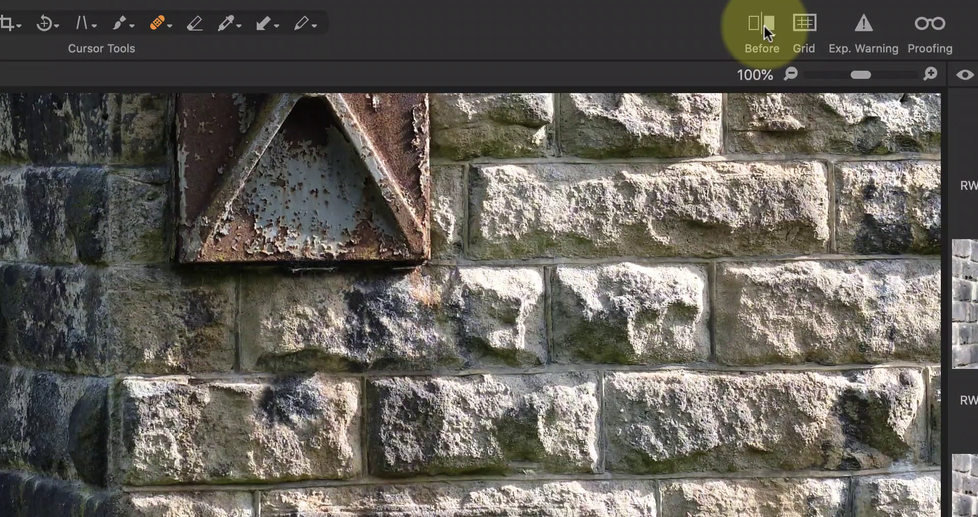
pyautogui.click(763, 24)
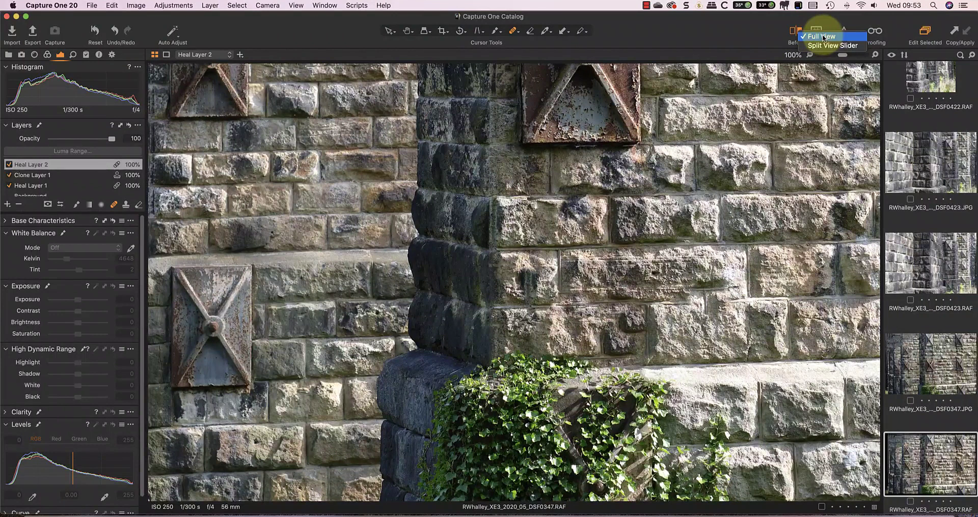
pyautogui.click(813, 36)
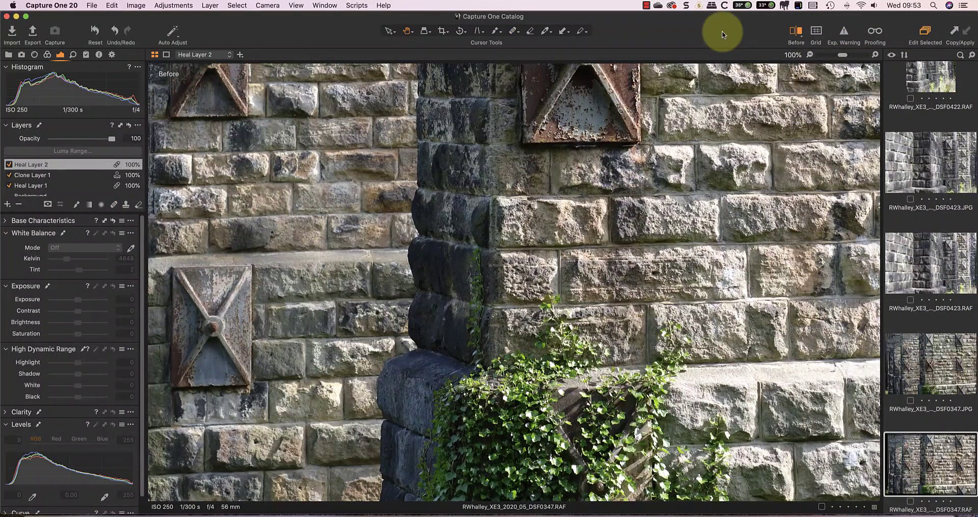
pyautogui.click(795, 33)
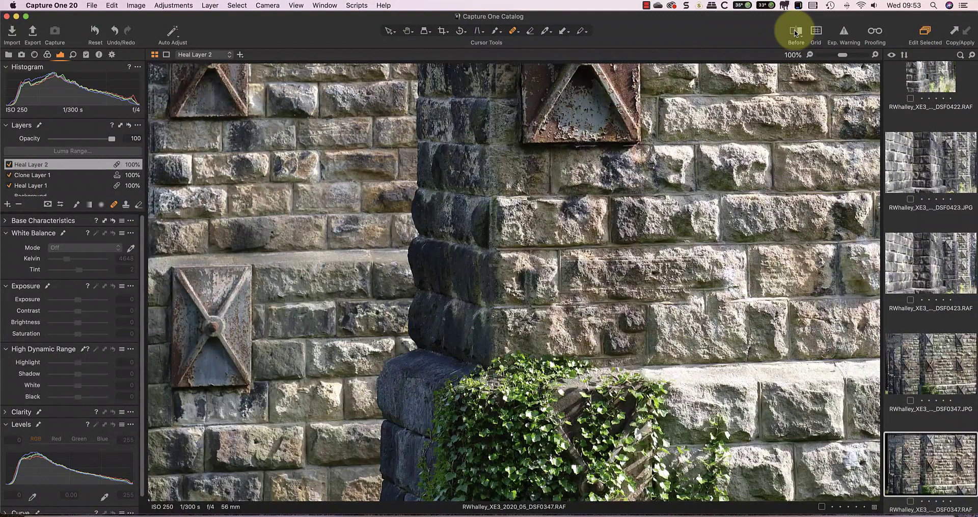
pyautogui.click(796, 32)
pyautogui.click(796, 33)
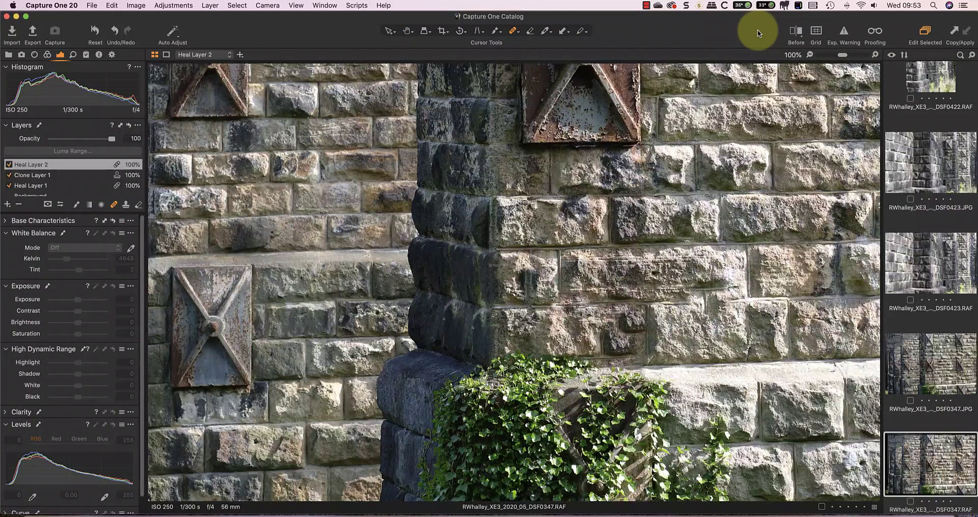
pyautogui.click(801, 36)
pyautogui.click(824, 49)
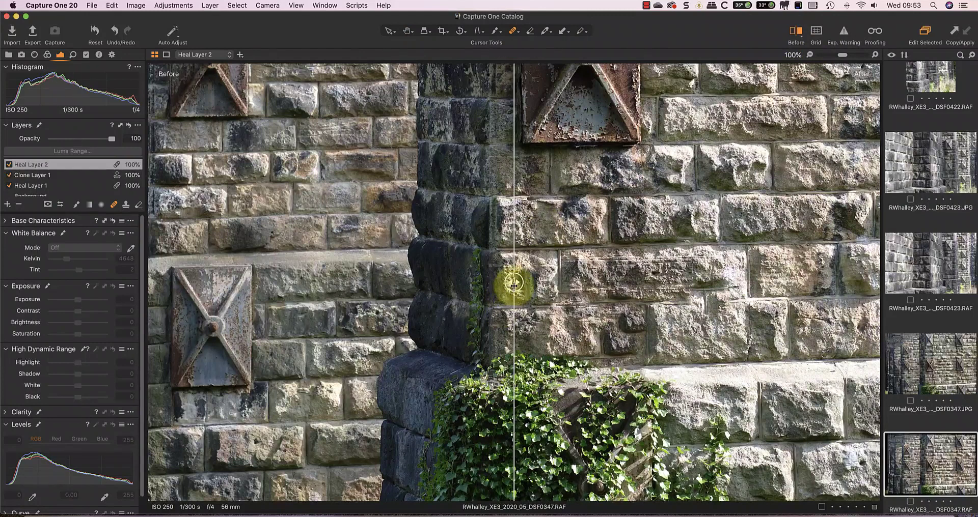
pyautogui.moveTo(511, 290)
pyautogui.mouseDown()
pyautogui.moveTo(571, 307)
pyautogui.moveTo(639, 309)
pyautogui.moveTo(537, 309)
pyautogui.mouseUp()
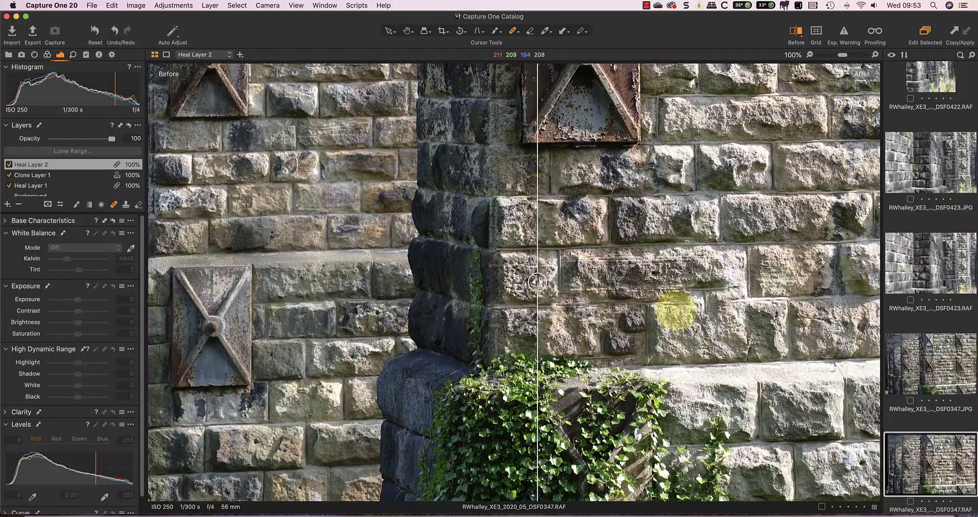
pyautogui.click(797, 33)
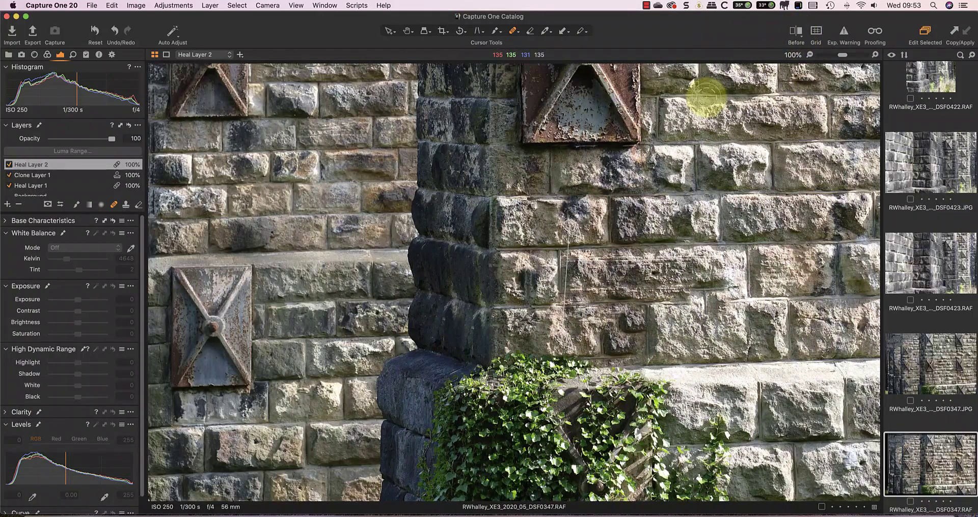
pyautogui.press('y')
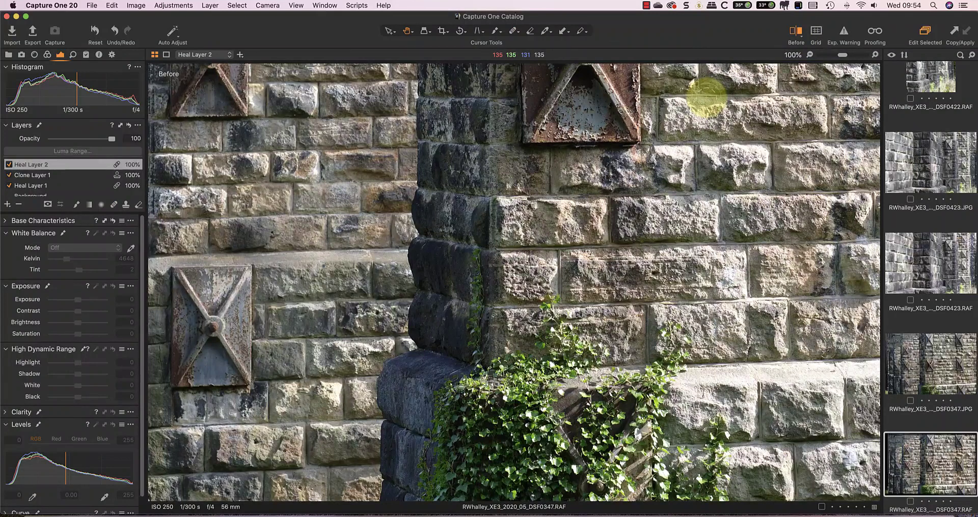
pyautogui.press('y')
pyautogui.press('y')
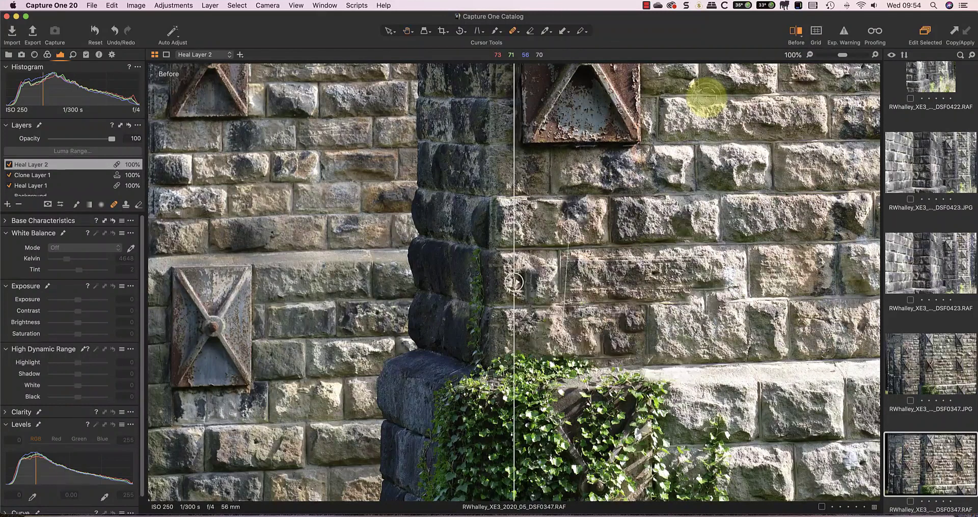
pyautogui.press('h')
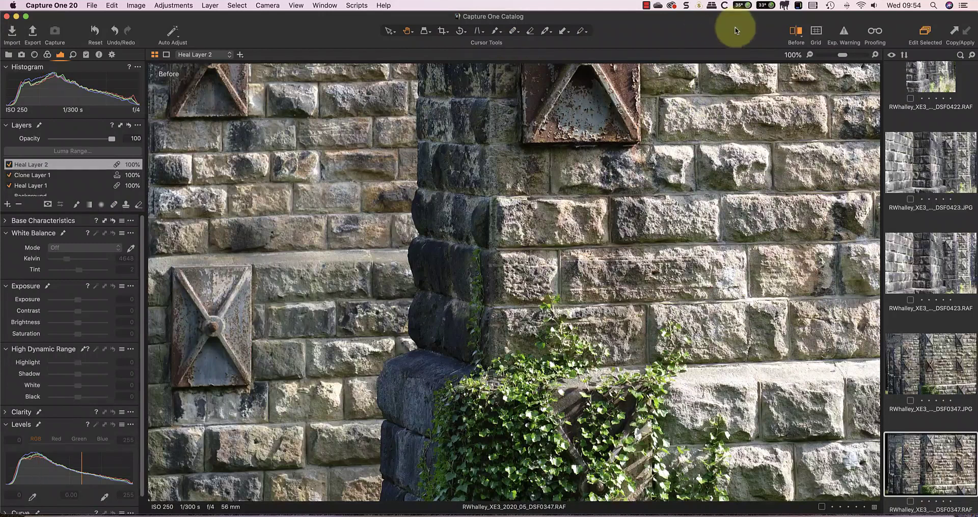
pyautogui.click(796, 32)
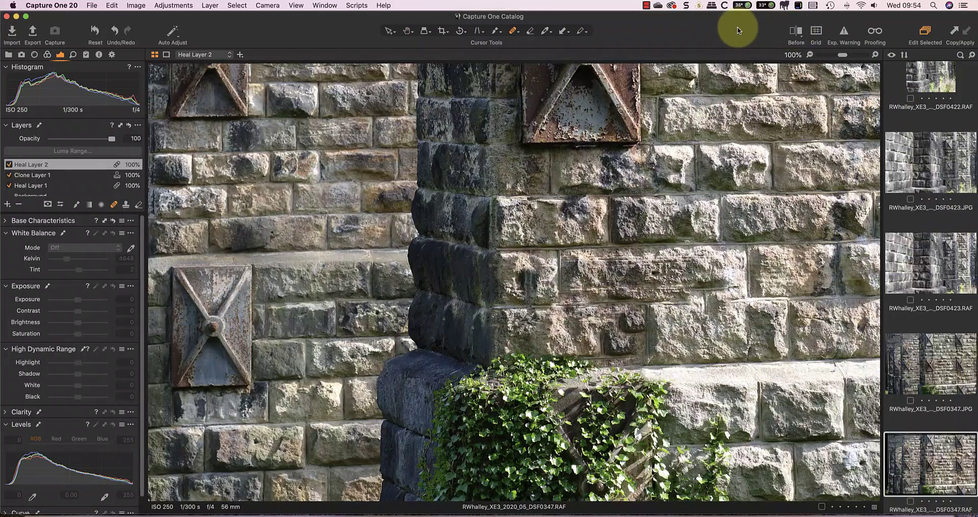